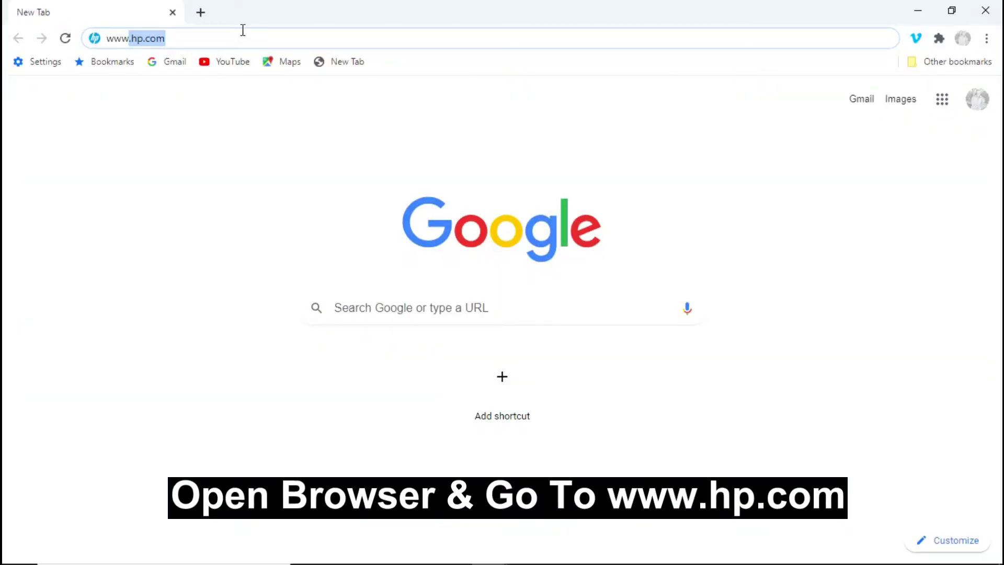
- On HP's Software and Drivers support page, search printers for 'officejet pro 8025'
key("Return")
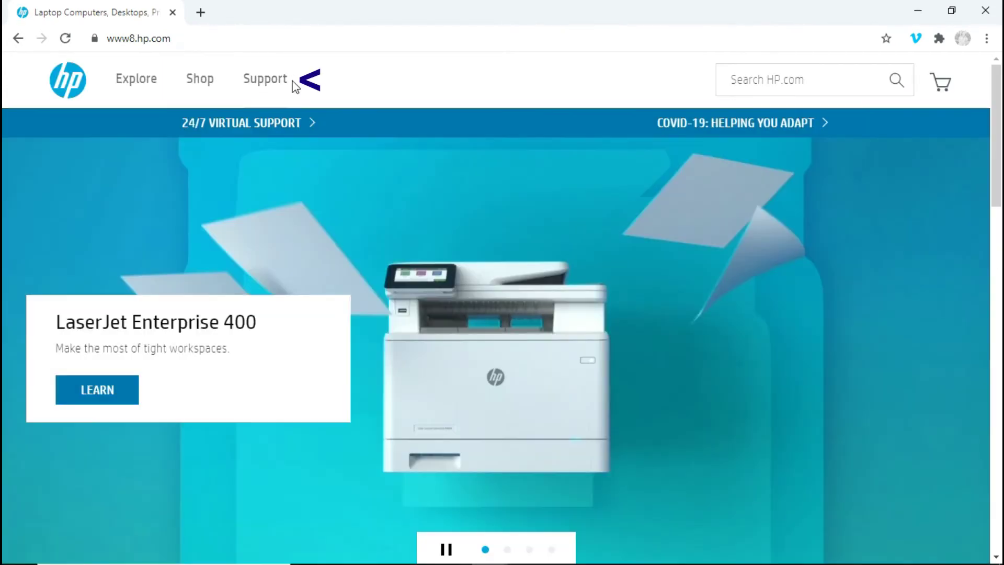
left_click(282, 86)
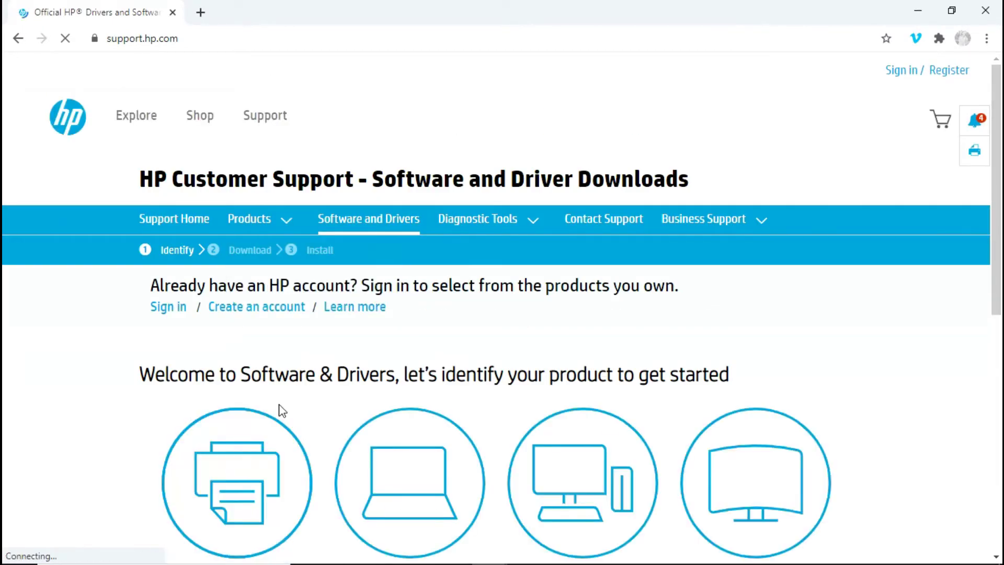
scroll(280, 411, "down", 4)
left_click(258, 295)
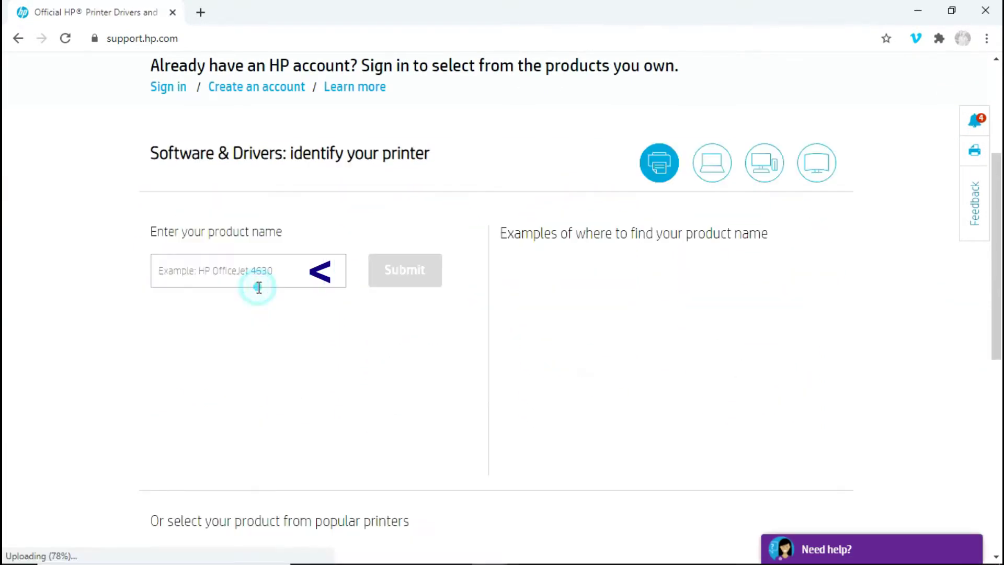
left_click(292, 271)
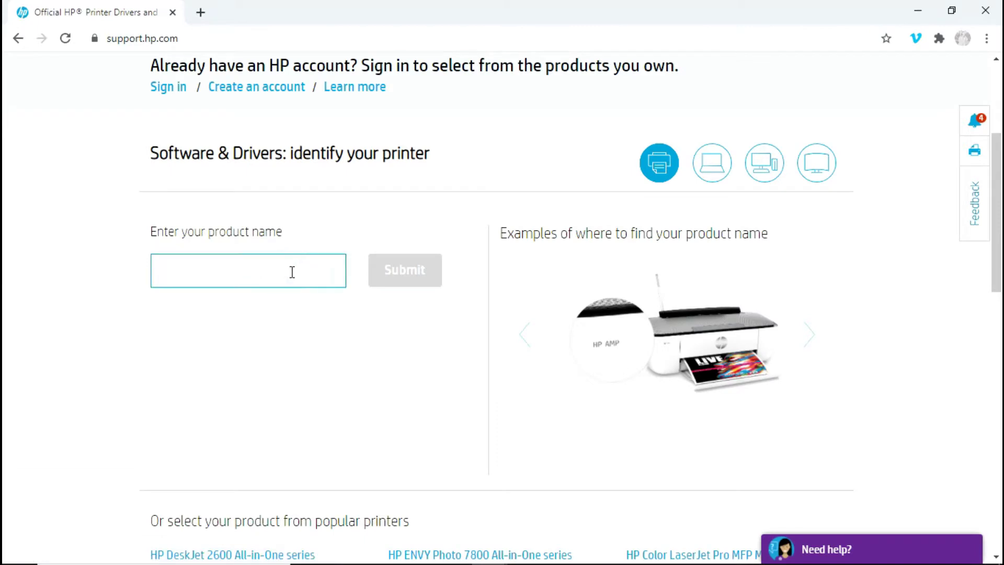
type("office")
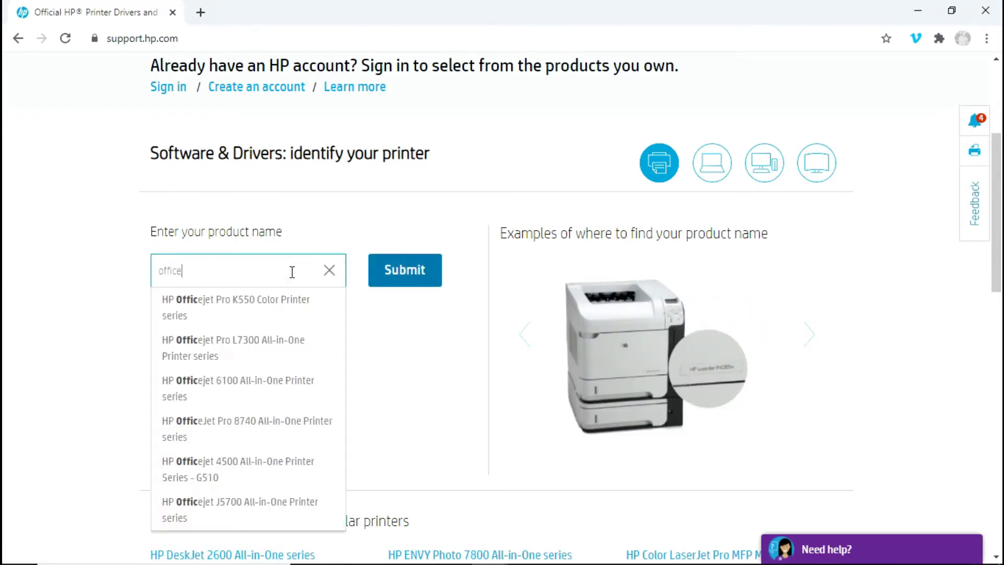
type("jet pro")
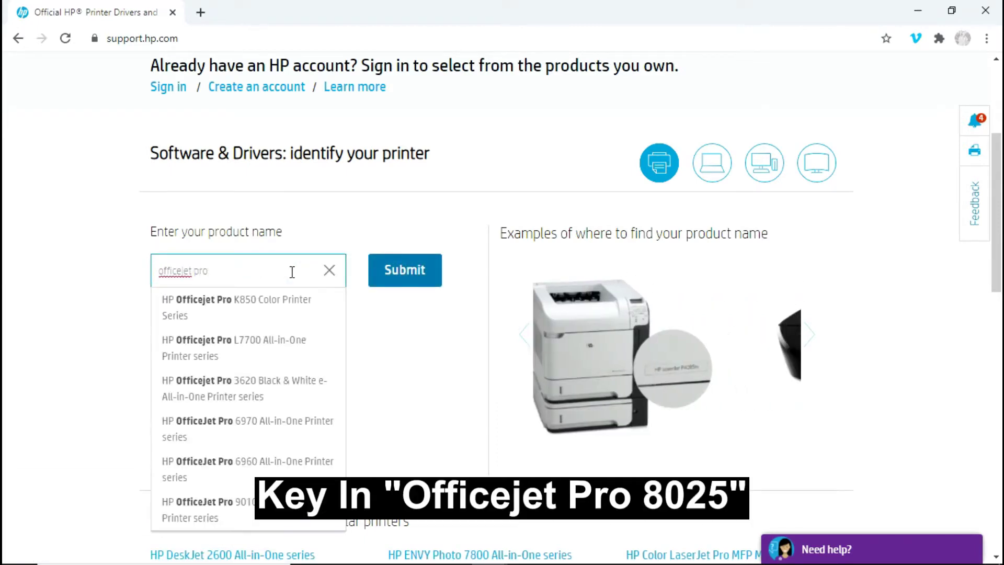
type(" 8025")
key("Return")
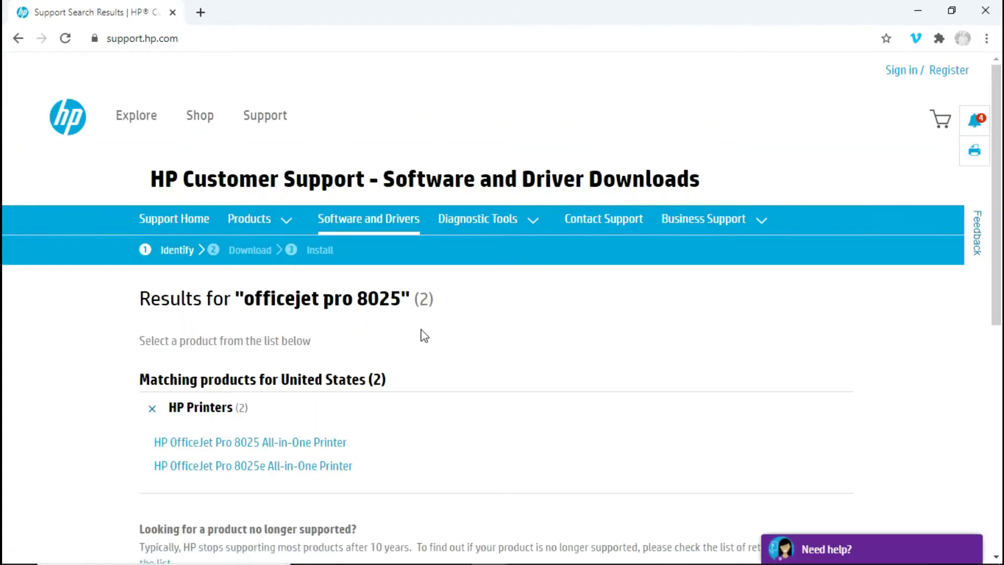
- Open the HP OfficeJet Pro 8025 All-in-One Printer from the search results
scroll(387, 438, "down", 3)
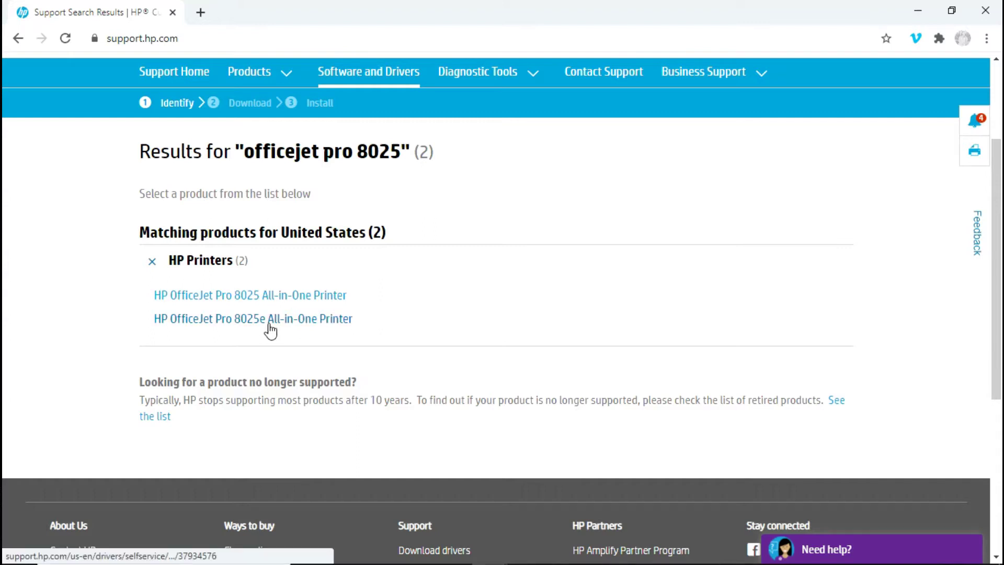
left_click(299, 296)
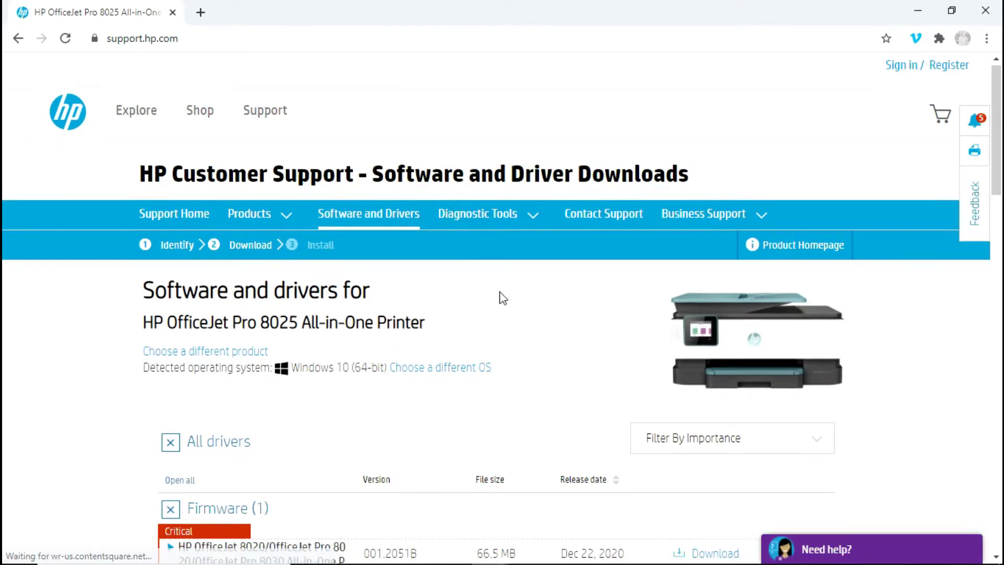
- Expand Software-Utility and show details of the 204.8 MB EasyStart Printer Setup Software 49.8.4575
scroll(503, 298, "down", 3)
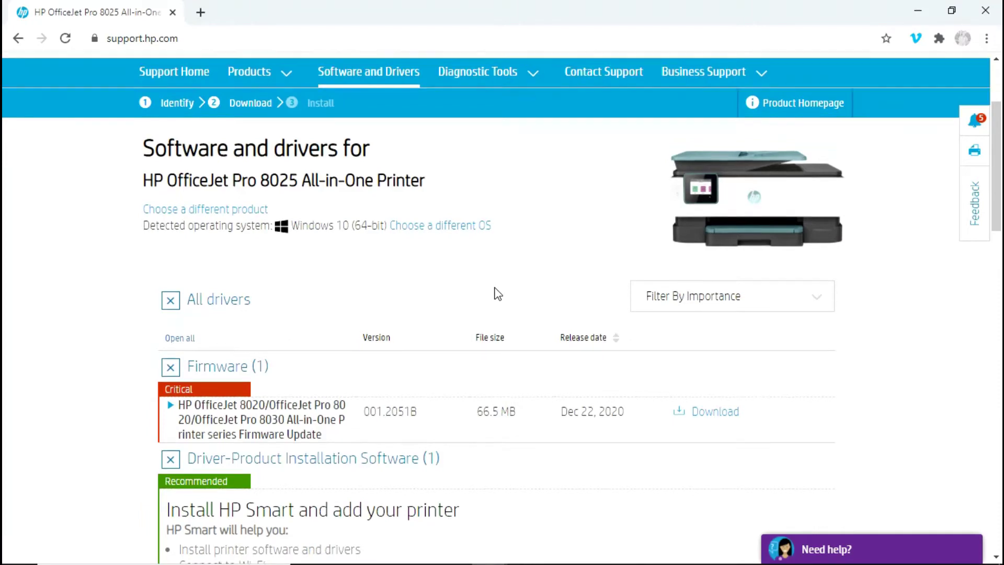
scroll(475, 256, "down", 1)
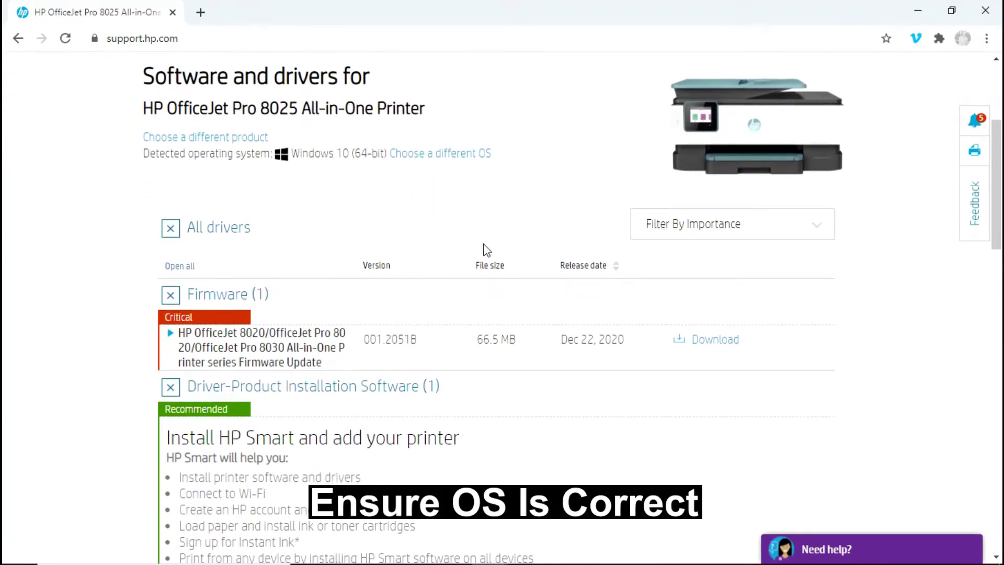
scroll(482, 258, "down", 6)
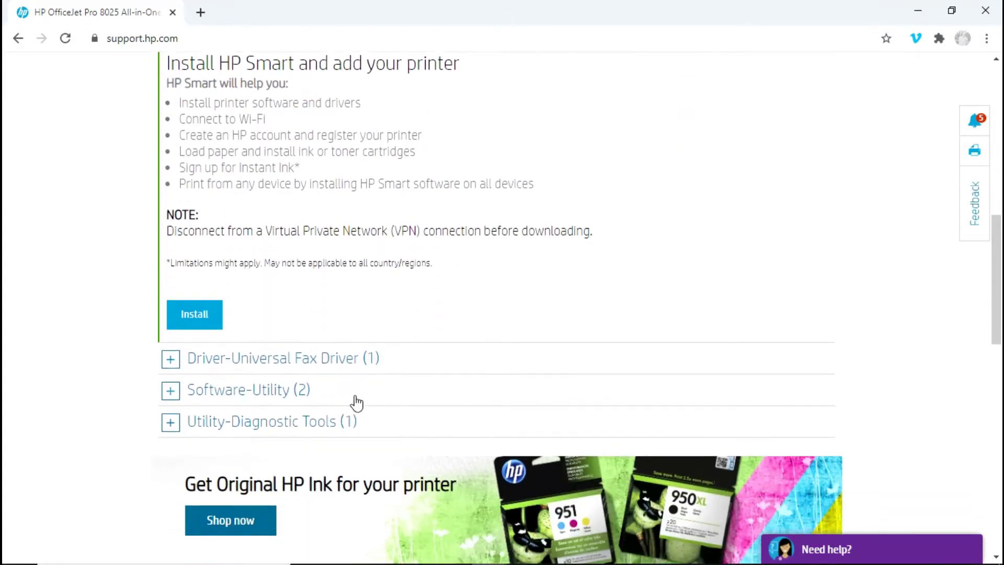
scroll(293, 377, "down", 1)
left_click(193, 333)
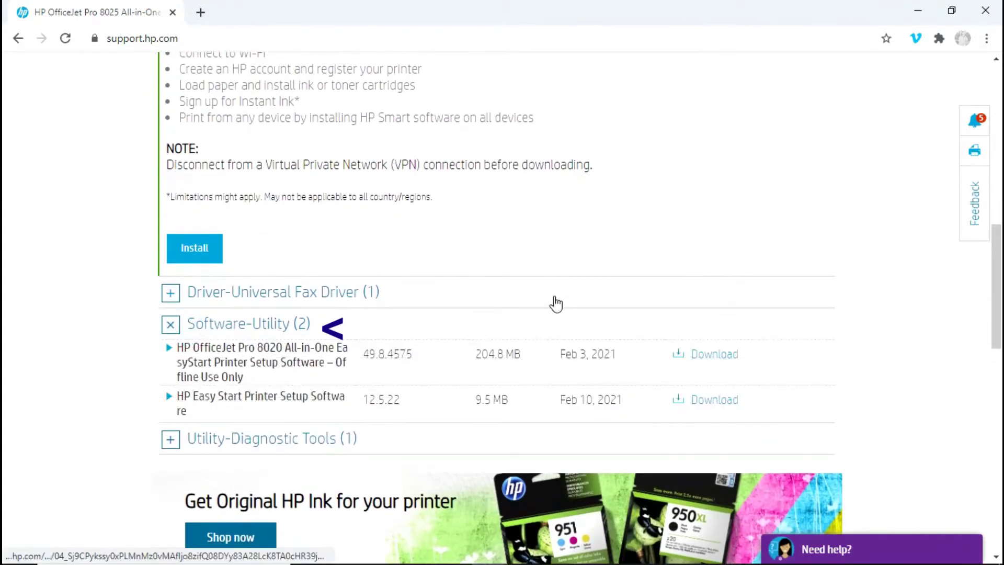
left_click(277, 367)
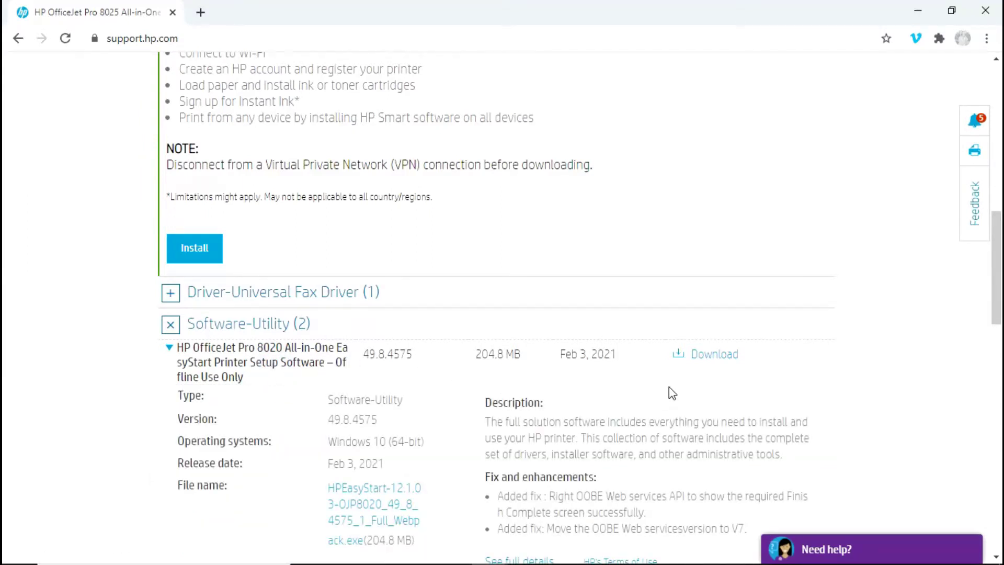
scroll(669, 387, "down", 4)
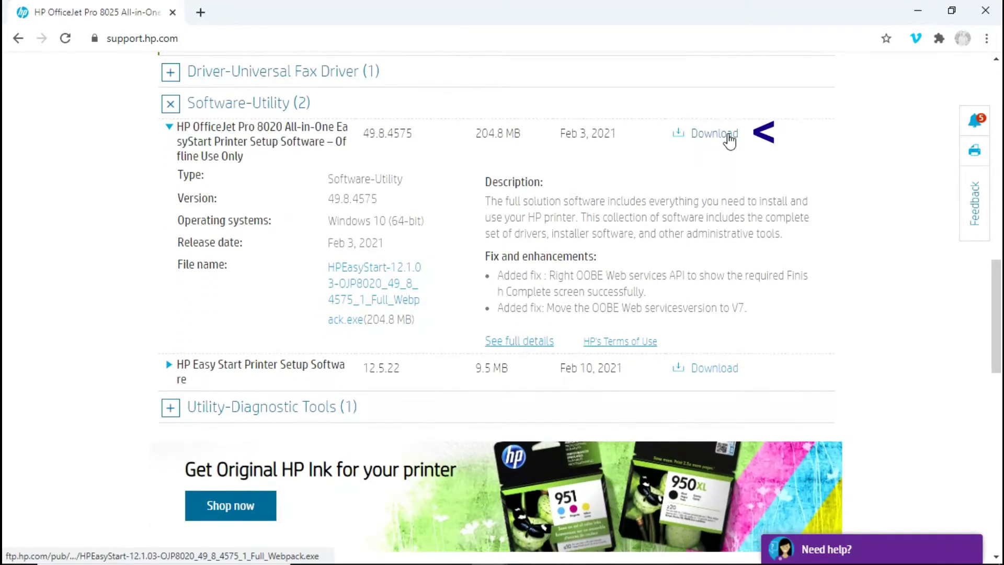
- Download and run the EasyStart setup file, dismiss the Norton notice, and minimize Chrome
left_click(728, 133)
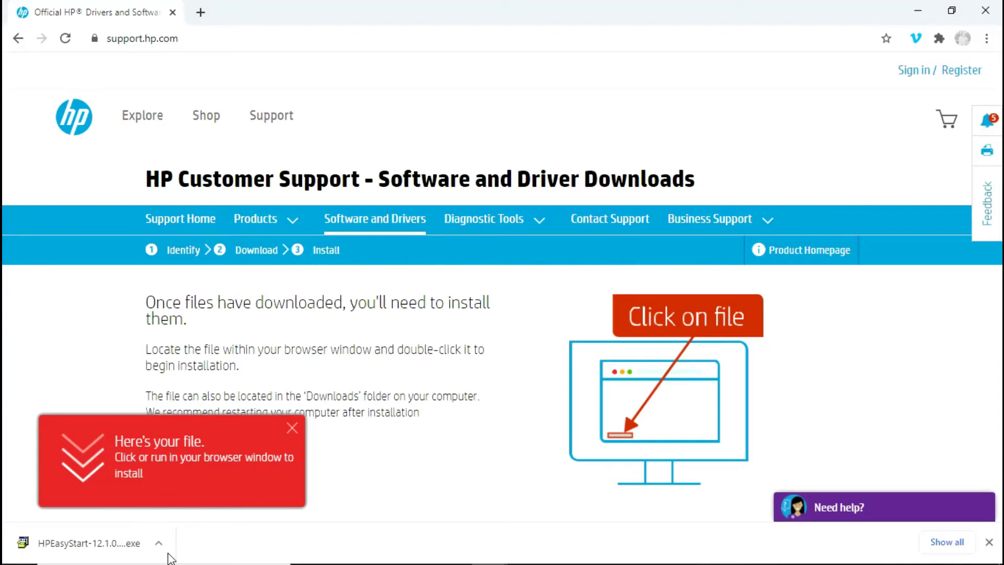
left_click(163, 551)
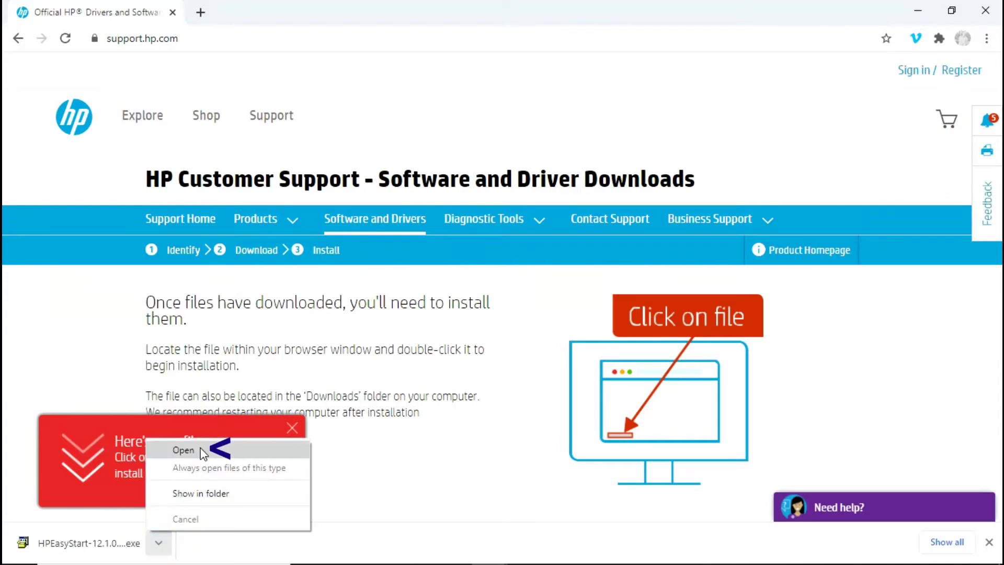
left_click(201, 448)
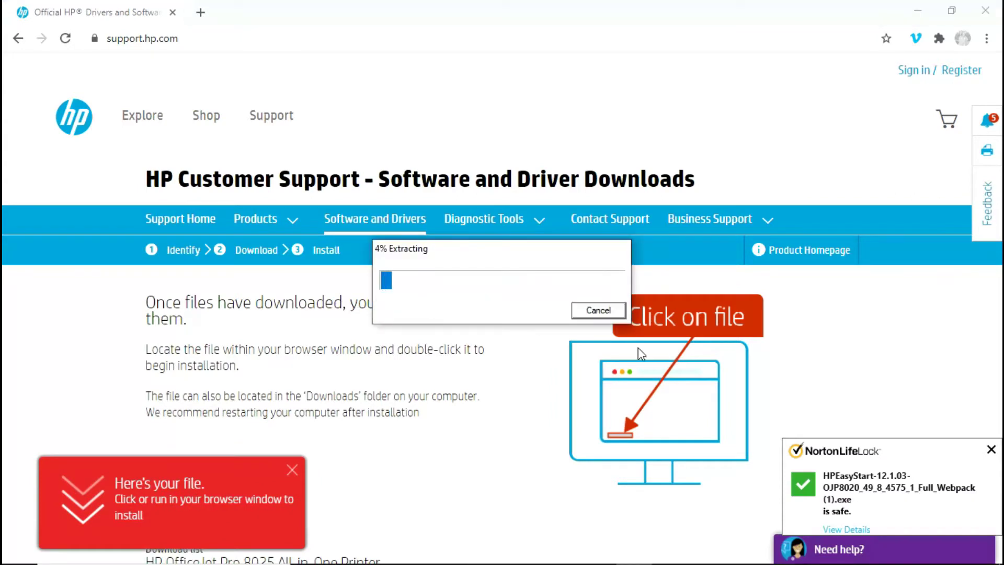
left_click(990, 450)
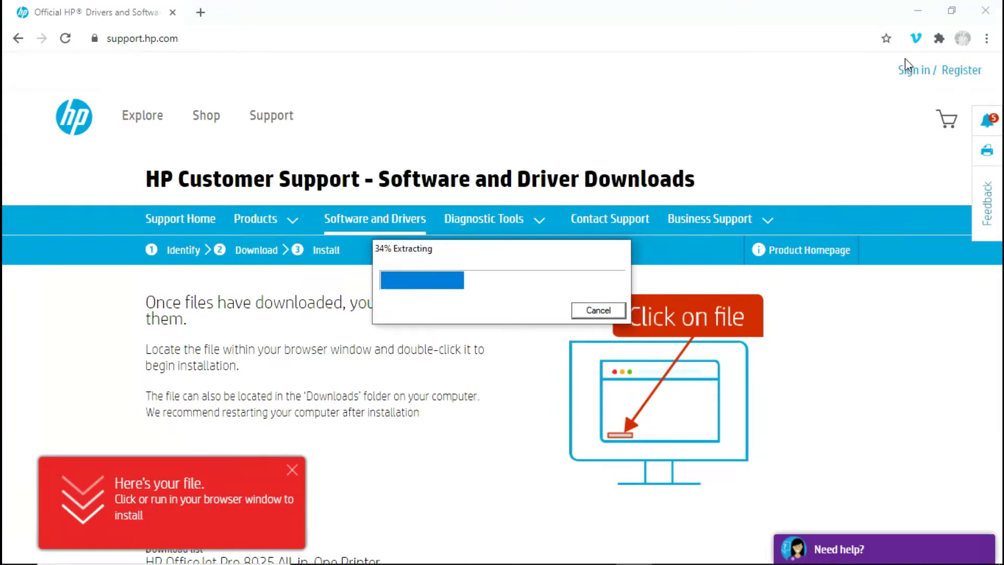
left_click(918, 12)
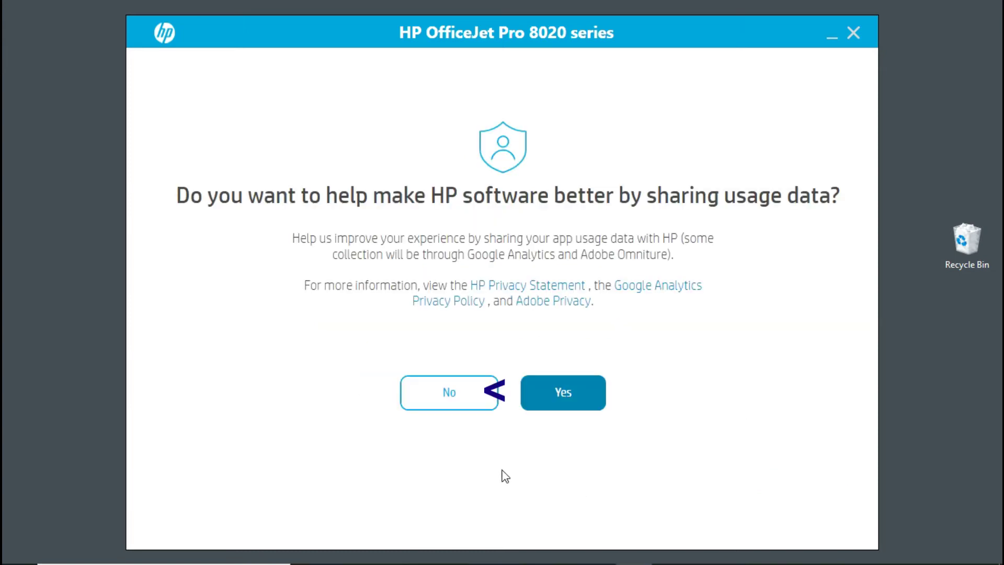
- Decline usage-data sharing and continue setup of the found OfficeJet Pro 8020 series
left_click(451, 403)
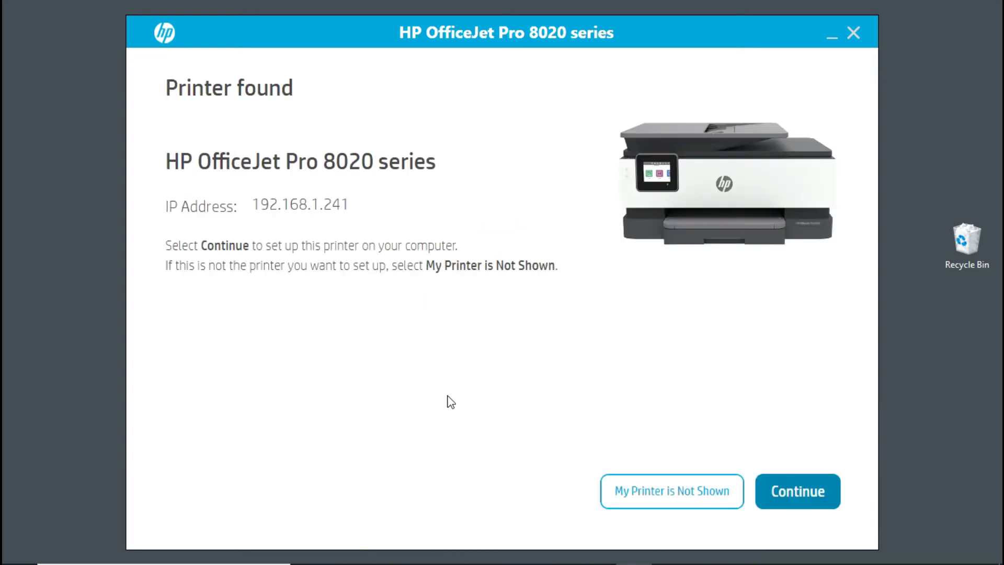
left_click(792, 490)
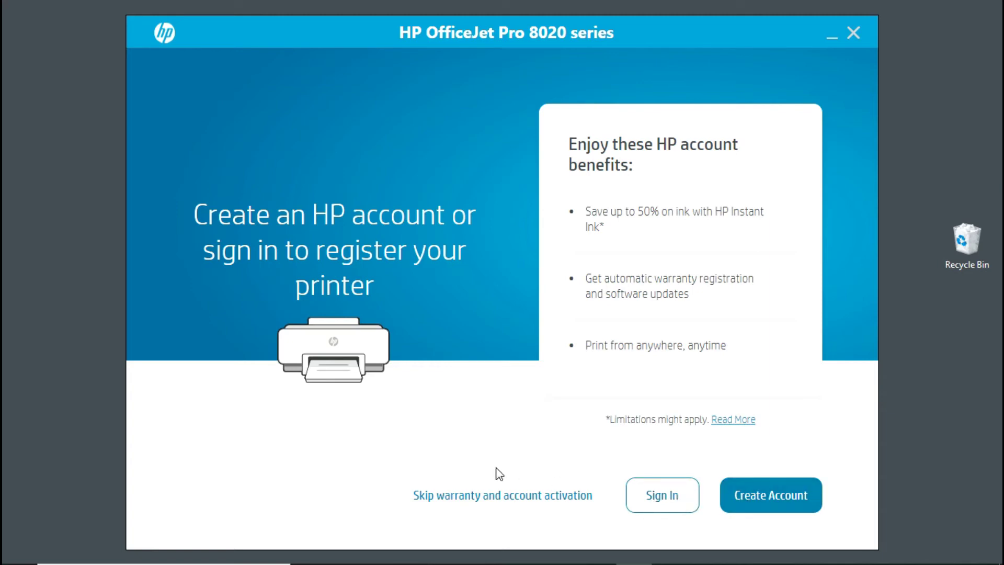
- Skip HP account creation, printer registration and warranty activation
left_click(495, 496)
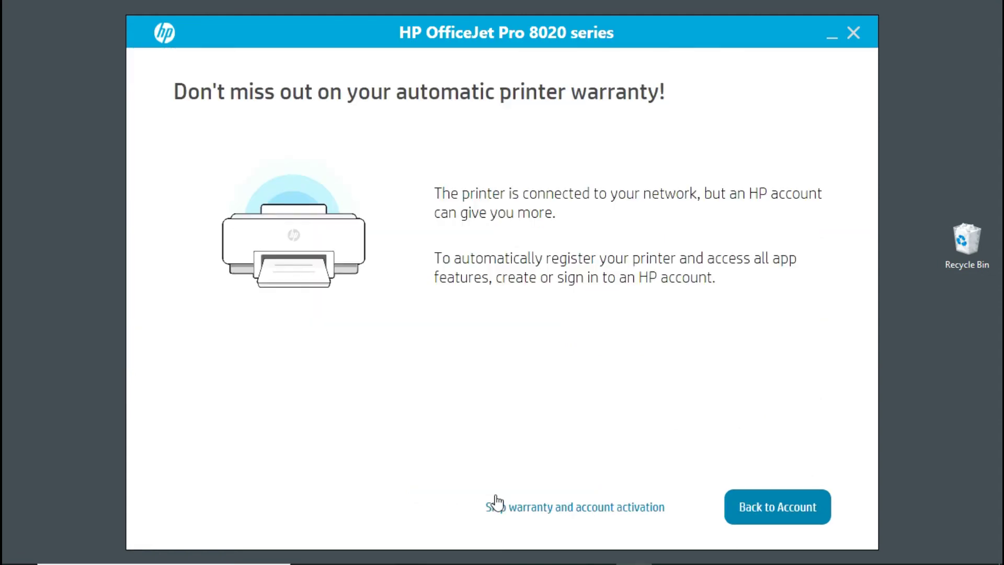
left_click(527, 509)
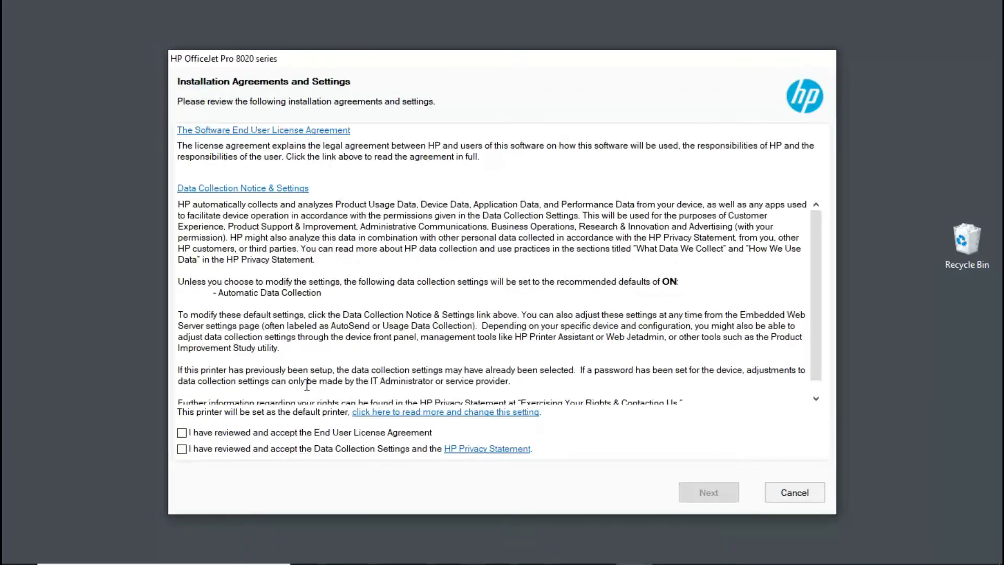
- Accept the End User License Agreement and Data Collection Settings, then start installation
left_click(186, 432)
left_click(190, 452)
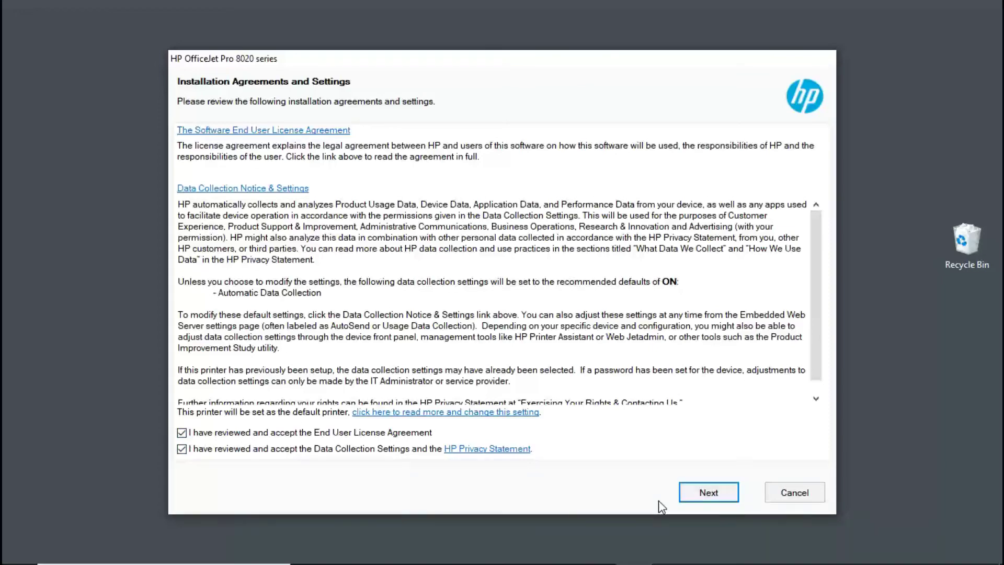
left_click(707, 498)
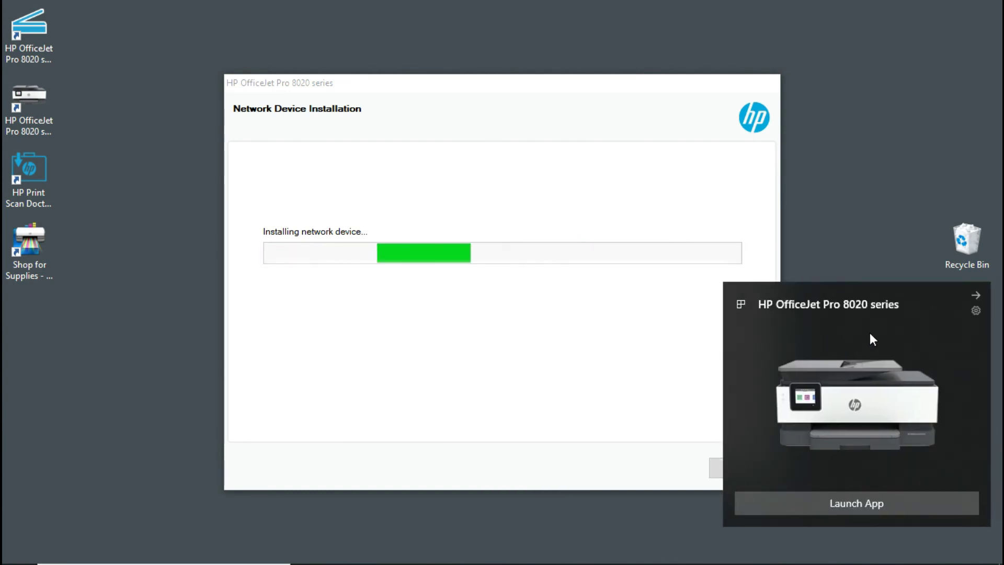
- Dismiss the printer notification, skip fax setup, and finish the completed installation
left_click(976, 295)
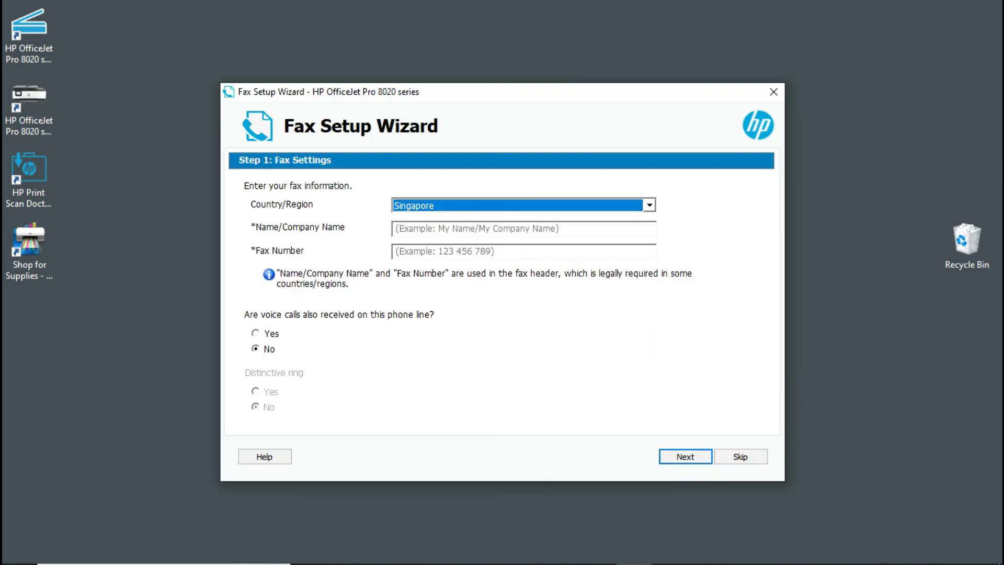
left_click(740, 457)
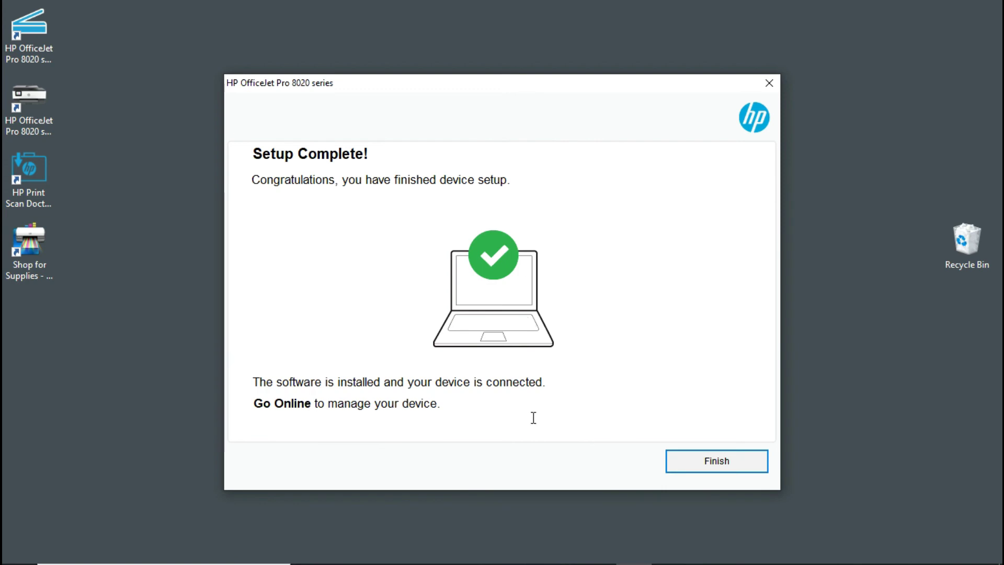
left_click(715, 466)
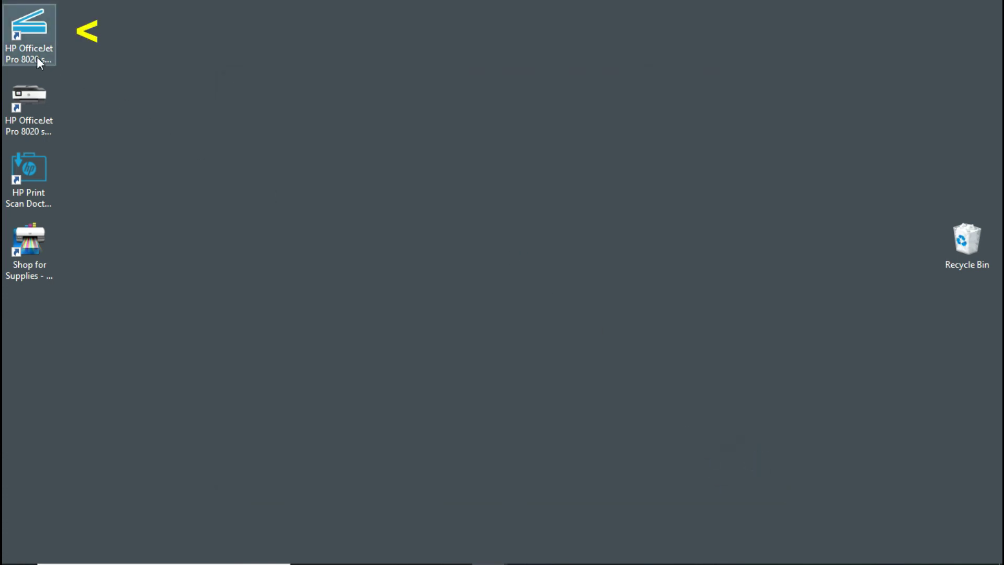
left_click(30, 44)
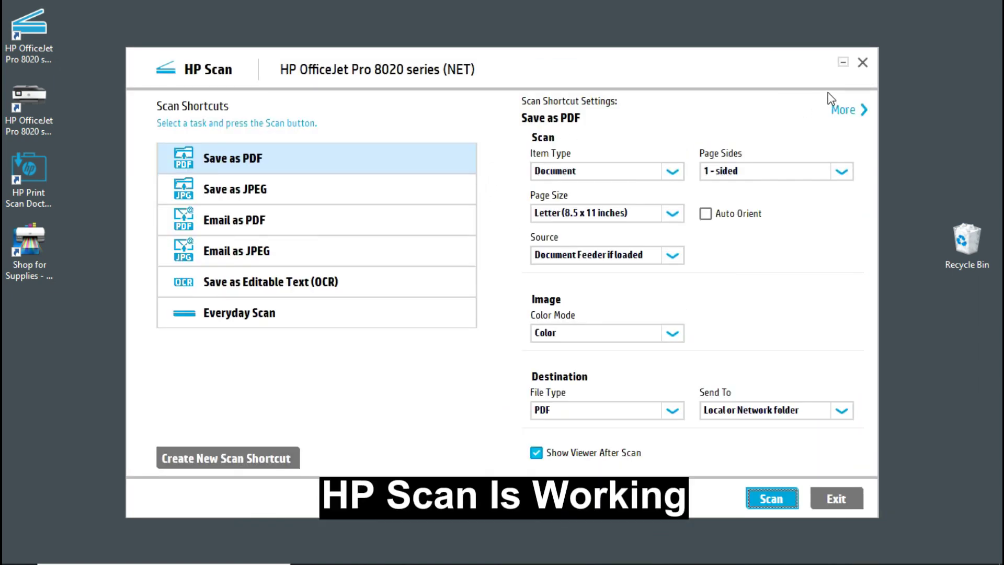
left_click(866, 69)
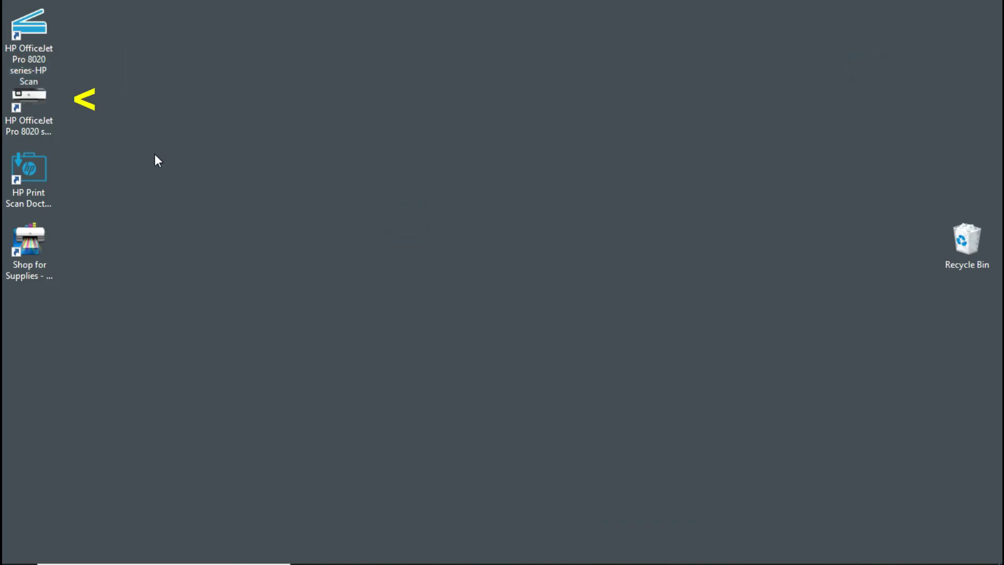
- Launch HP Printer Assistant from the HP OfficeJet Pro 8020 series desktop shortcut
double_click(31, 114)
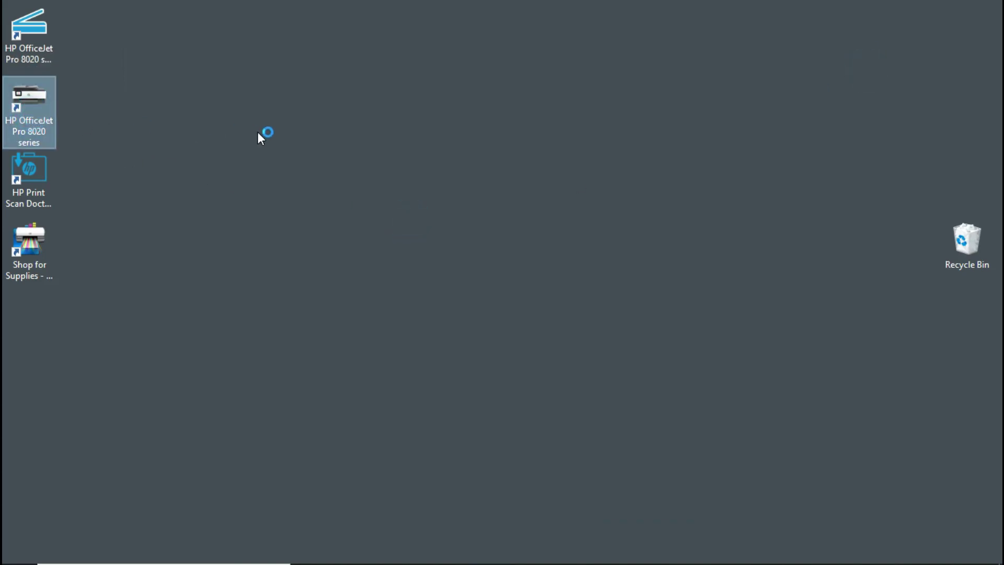